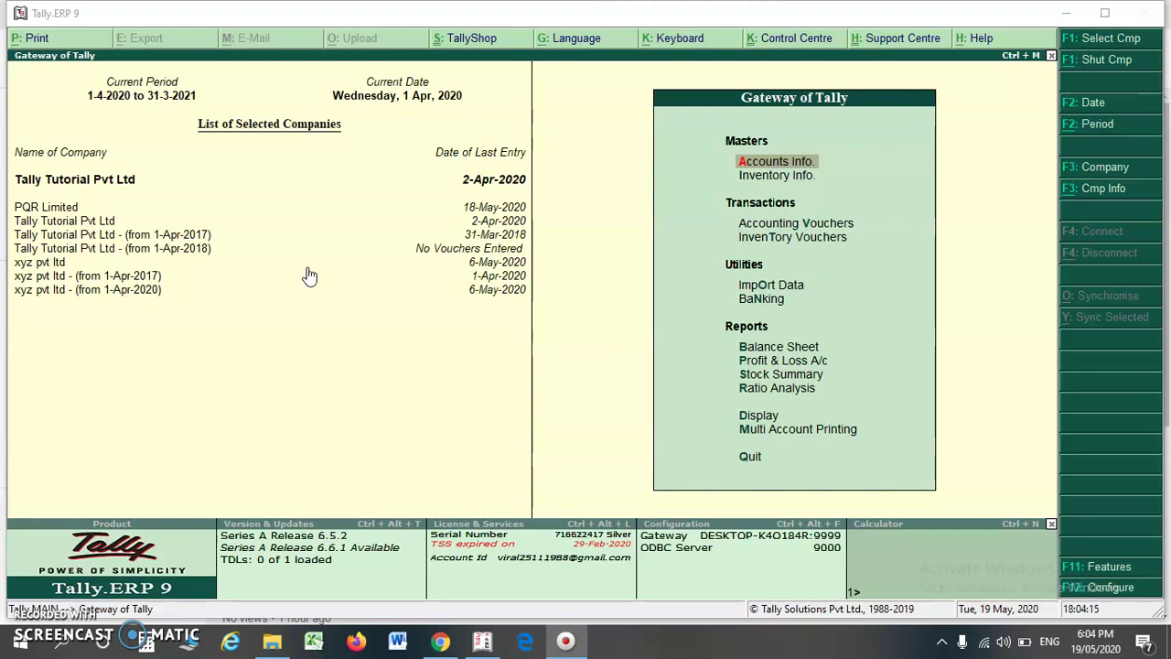
{"action": "left_click", "coordinate": [382, 313]}
{"action": "key", "text": "Return"}
{"action": "key", "text": "Down"}
{"action": "key", "text": "Escape"}
{"action": "key", "text": "Return"}
{"action": "key", "text": "Escape"}
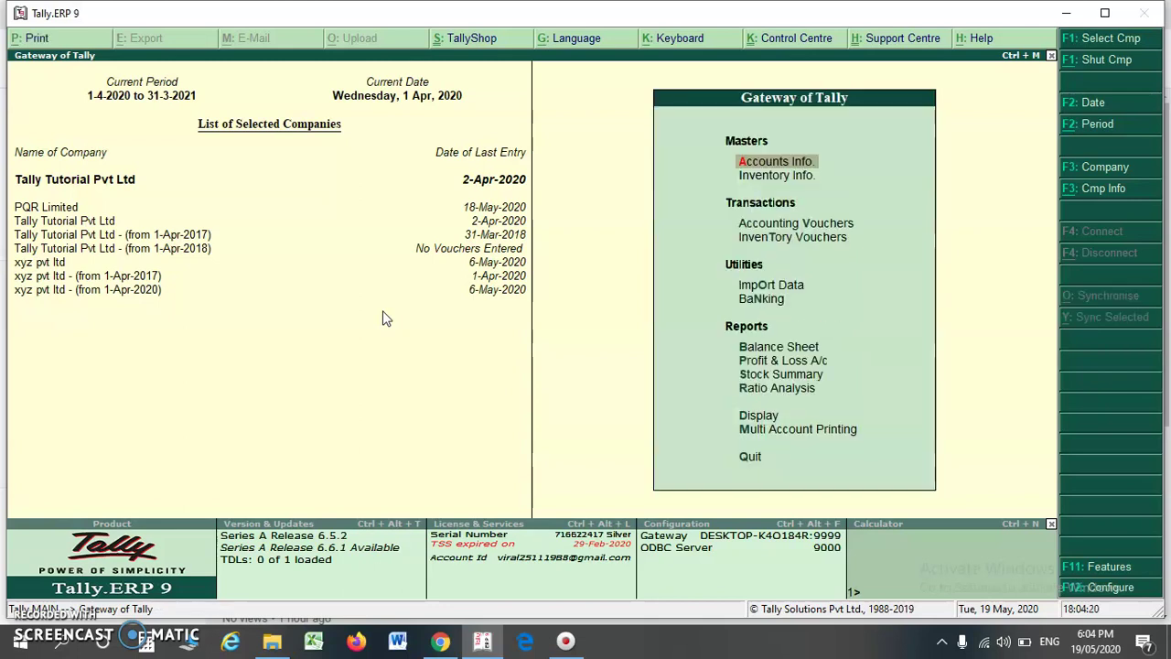
{"action": "left_click", "coordinate": [1087, 192]}
{"action": "key", "text": "Return"}
{"action": "key", "text": "Down"}
{"action": "key", "text": "Down"}
{"action": "key", "text": "Down"}
{"action": "key", "text": "Up"}
{"action": "key", "text": "Return"}
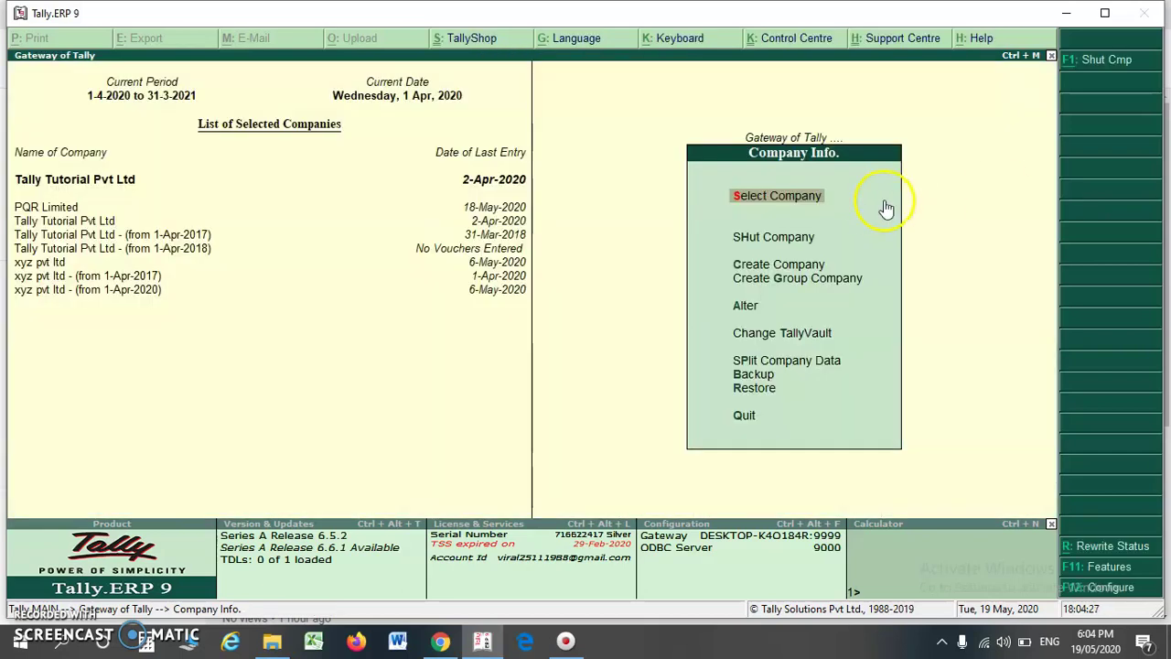
{"action": "key", "text": "Escape"}
{"action": "key", "text": "Escape"}
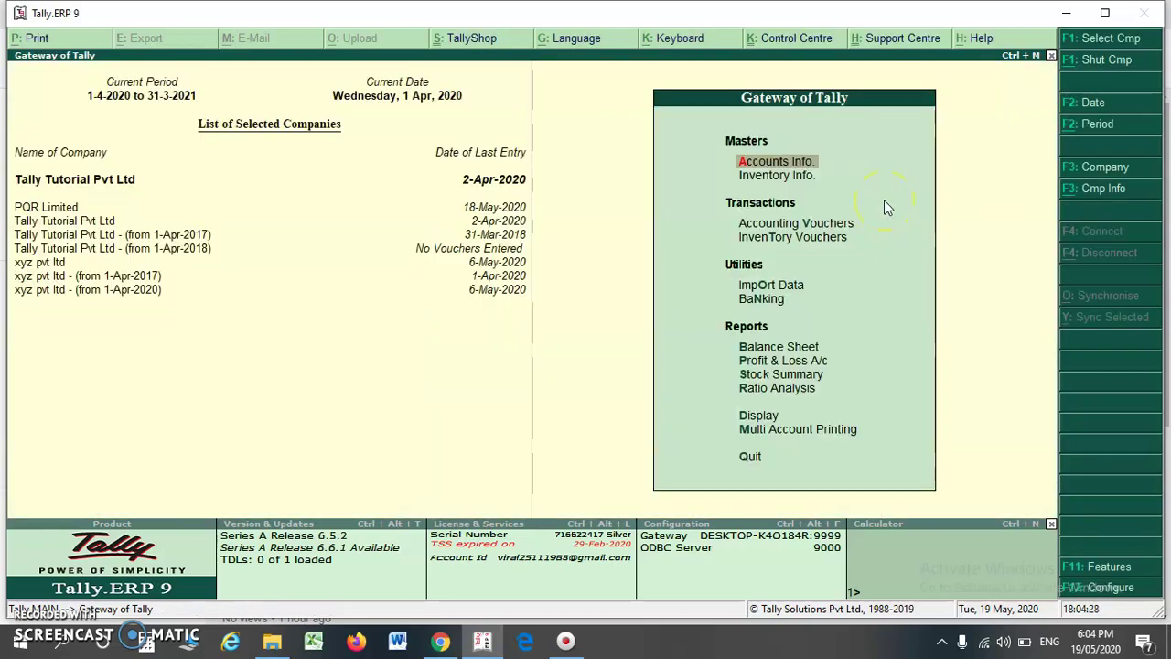
Step: Open the company backup screen from the company information options
{"action": "left_click", "coordinate": [1125, 196]}
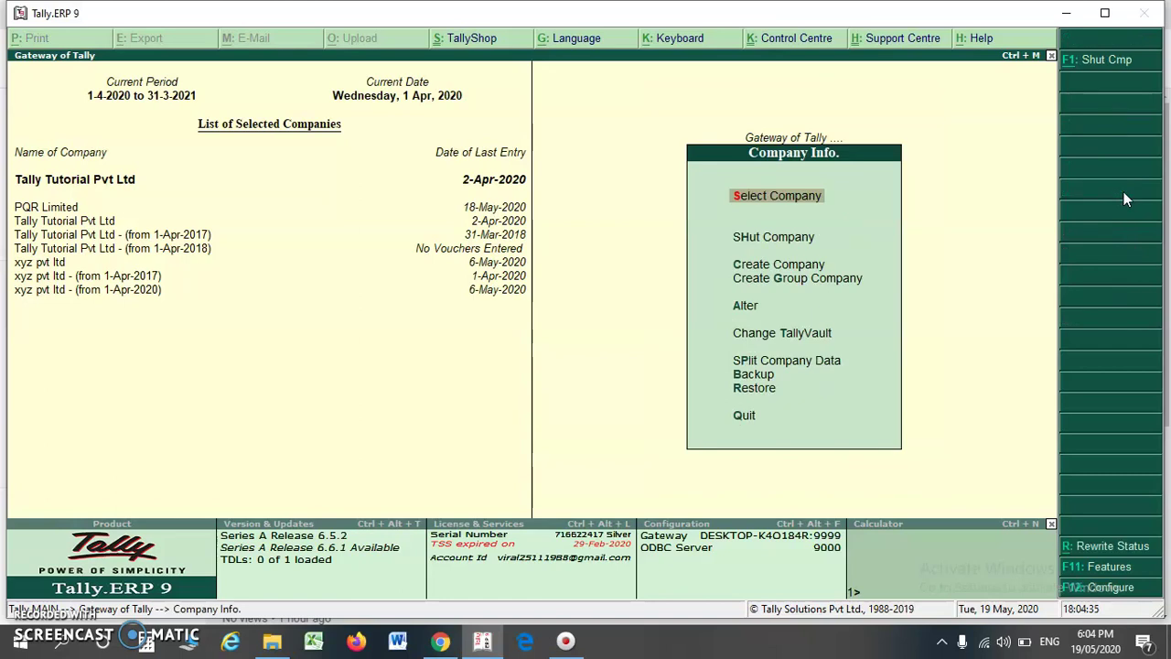
{"action": "key", "text": "Down"}
{"action": "key", "text": "Down"}
{"action": "key", "text": "Down"}
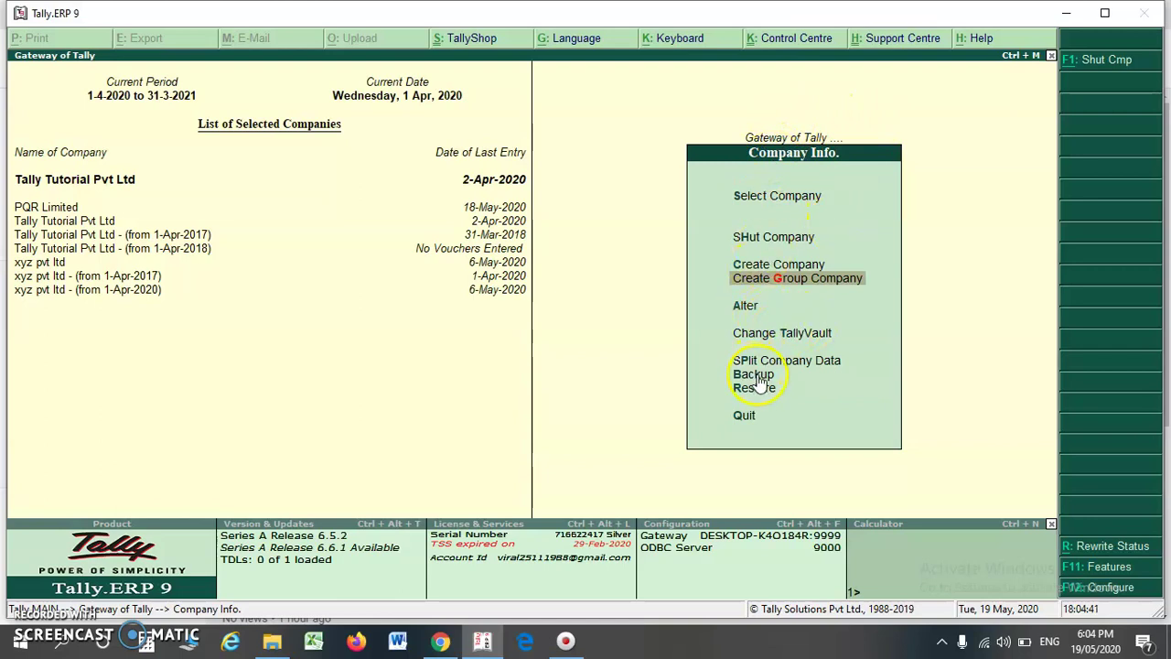
{"action": "key", "text": "Down"}
{"action": "key", "text": "Down"}
{"action": "key", "text": "Down"}
{"action": "key", "text": "Down"}
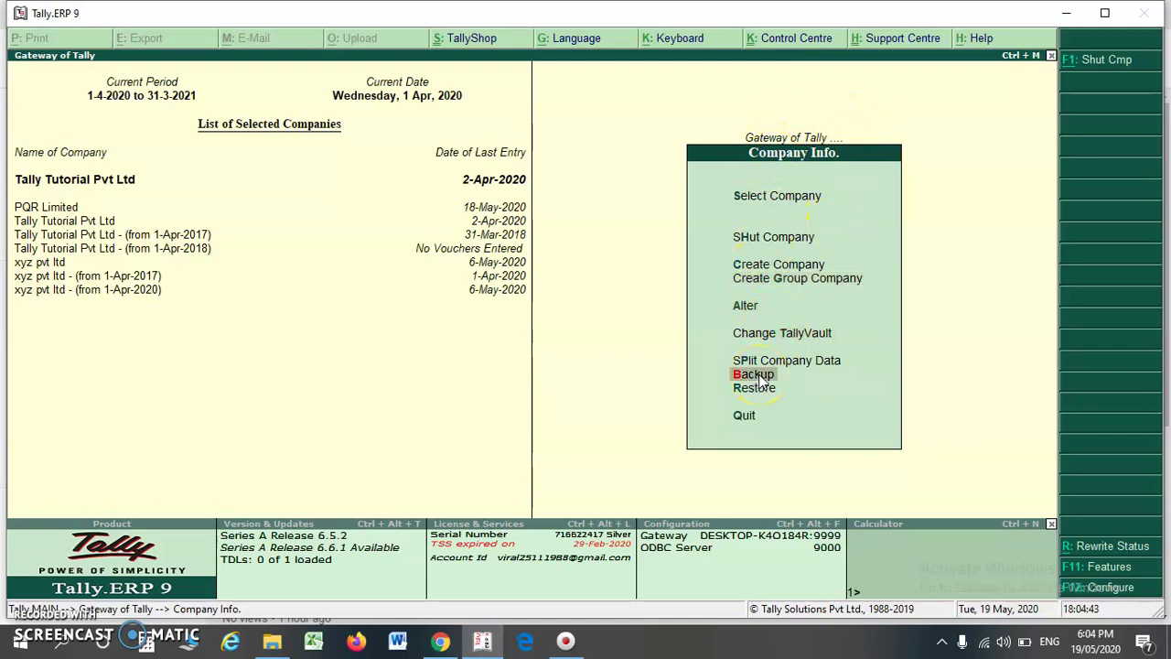
{"action": "left_click", "coordinate": [757, 375]}
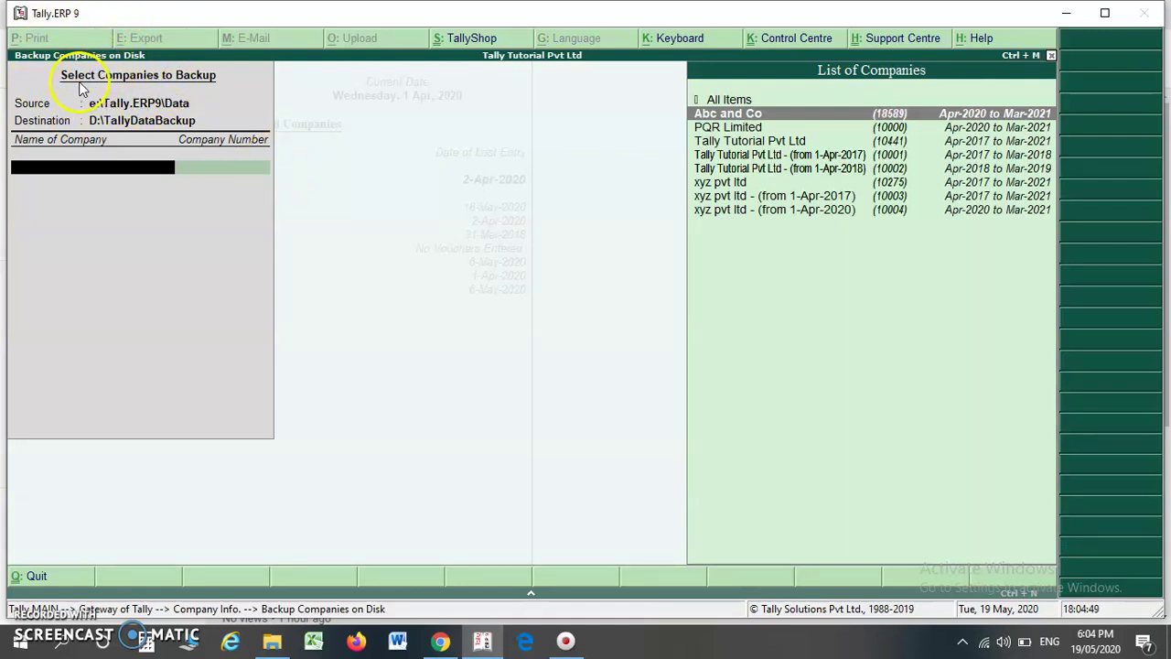
Step: Review the source and destination folder paths of the backup and return to the company selection
{"action": "key", "text": "BackSpace"}
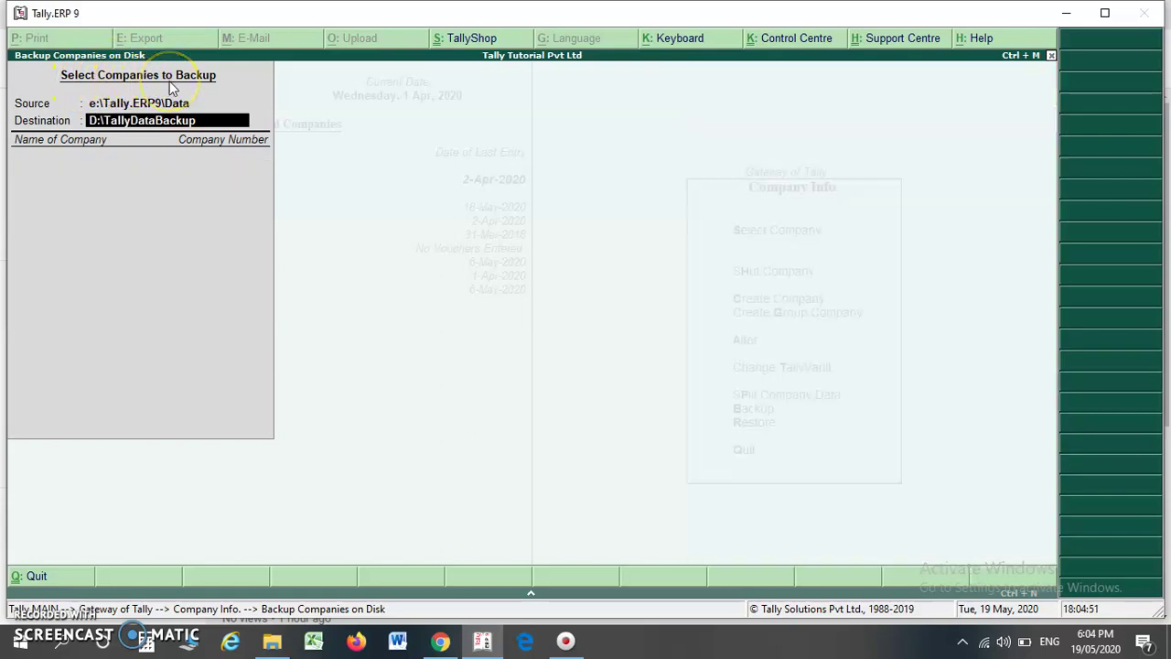
{"action": "key", "text": "BackSpace"}
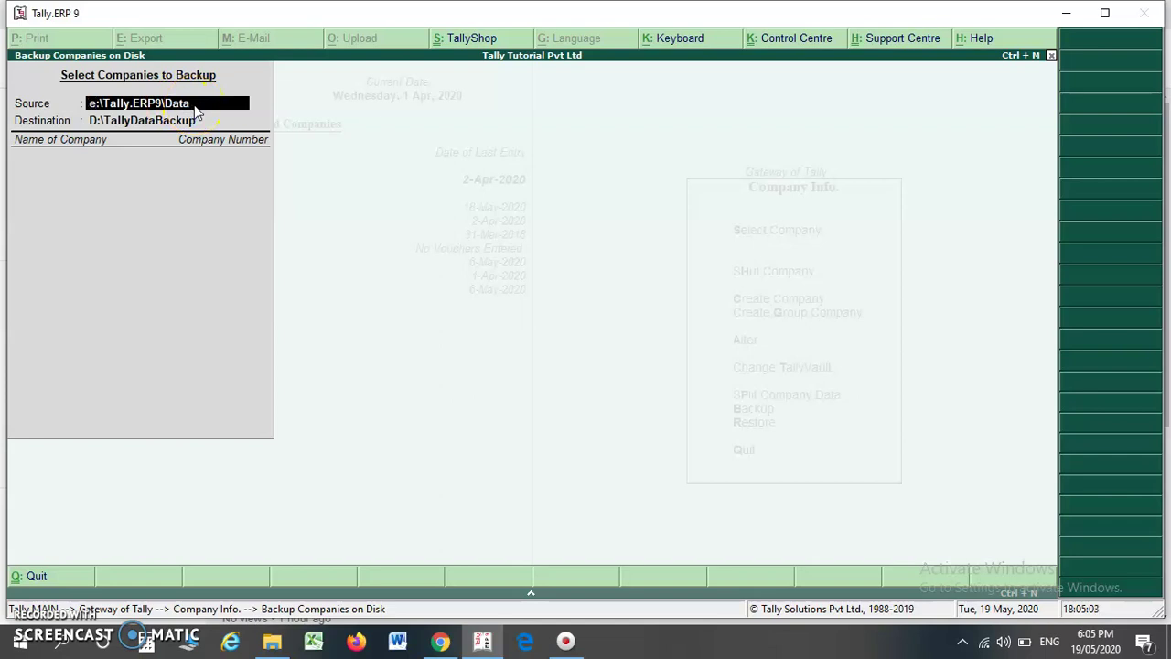
{"action": "key", "text": "Return"}
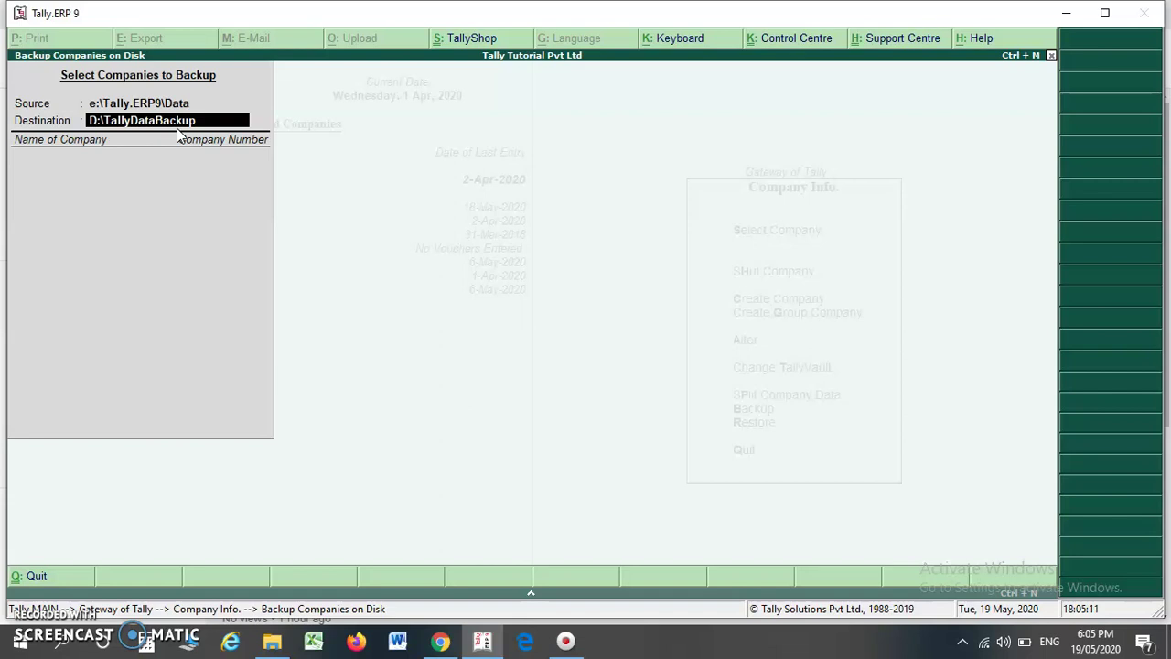
{"action": "key", "text": "Up"}
{"action": "key", "text": "Return"}
{"action": "key", "text": "Return"}
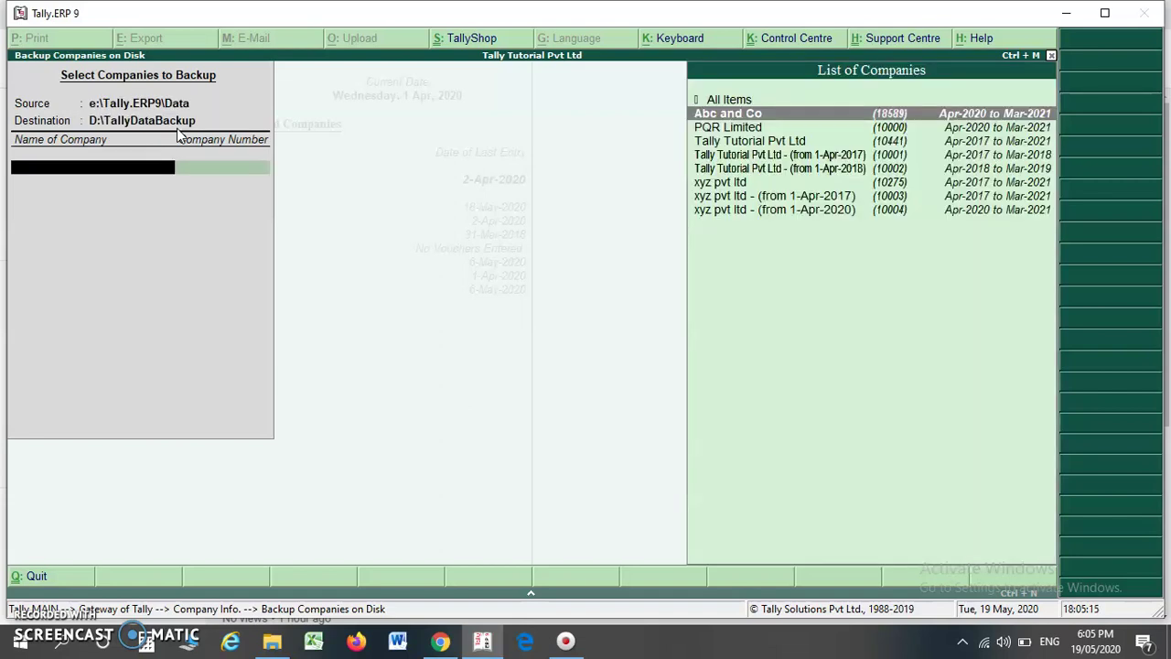
Step: Add the company "xyz pvt ltd - (from 1-Apr-2017)" to the list of companies to back up
{"action": "key", "text": "Down"}
{"action": "key", "text": "Down"}
{"action": "key", "text": "Down"}
{"action": "key", "text": "Down"}
{"action": "key", "text": "Down"}
{"action": "key", "text": "Down"}
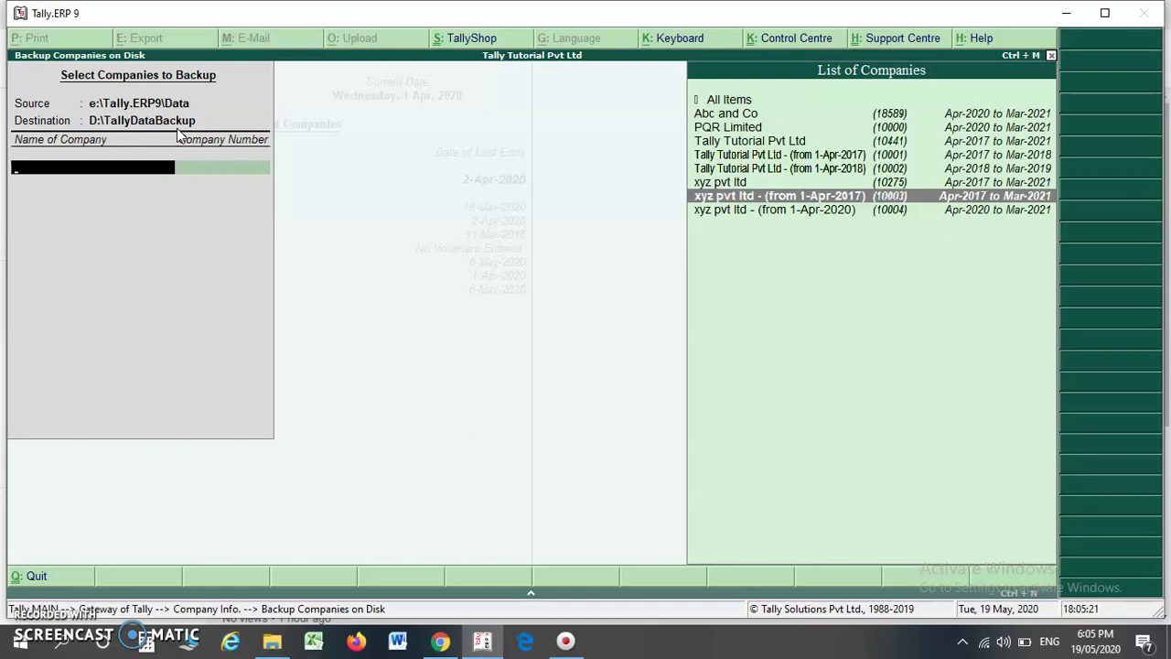
{"action": "key", "text": "Return"}
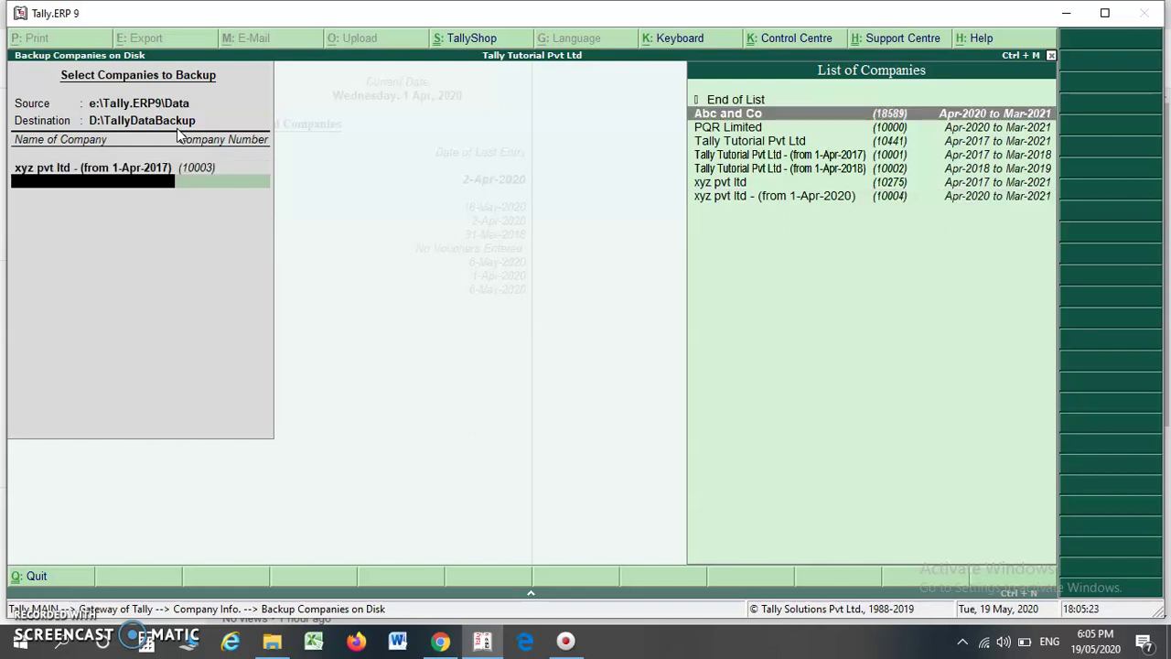
Step: Add "Tally Tutorial Pvt Ltd - (from 1-Apr-2018)" as the second company to back up
{"action": "key", "text": "Down"}
{"action": "key", "text": "Down"}
{"action": "key", "text": "Down"}
{"action": "key", "text": "Down"}
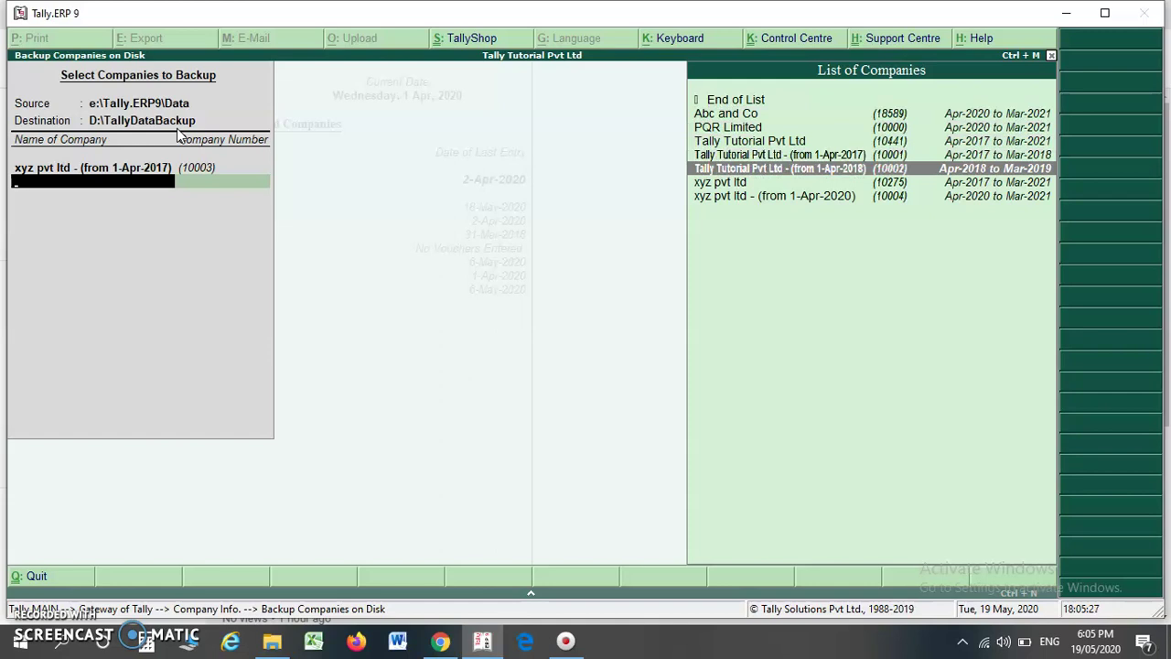
{"action": "key", "text": "Return"}
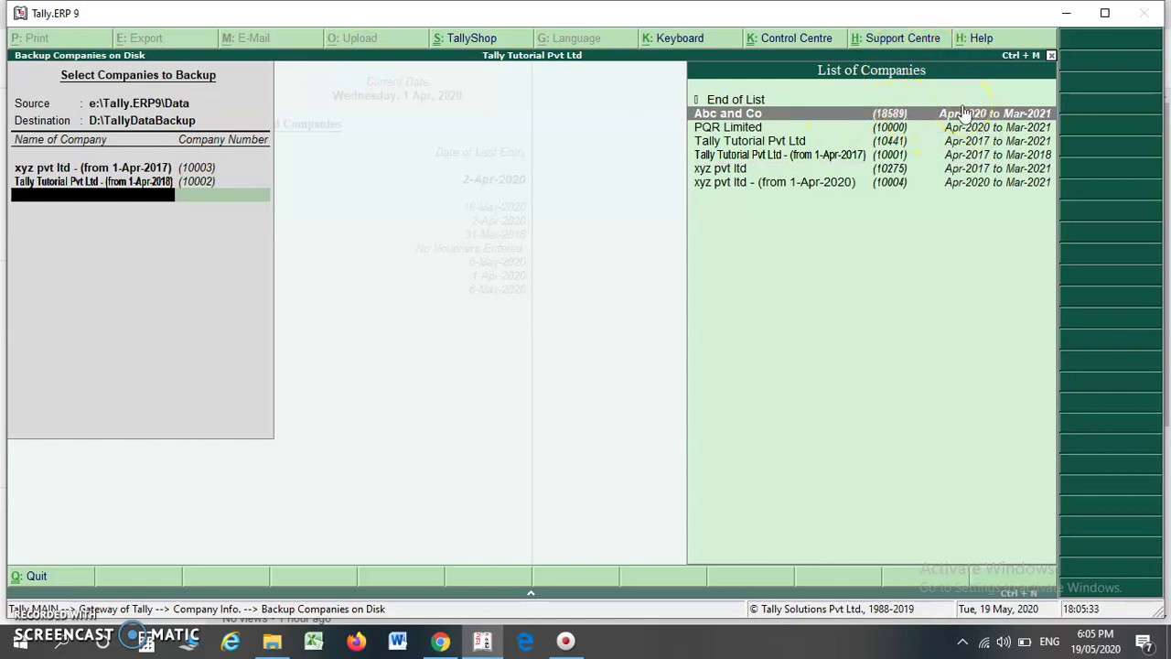
Step: End the company selection and run the backup, overwriting the existing backup files
{"action": "key", "text": "Up"}
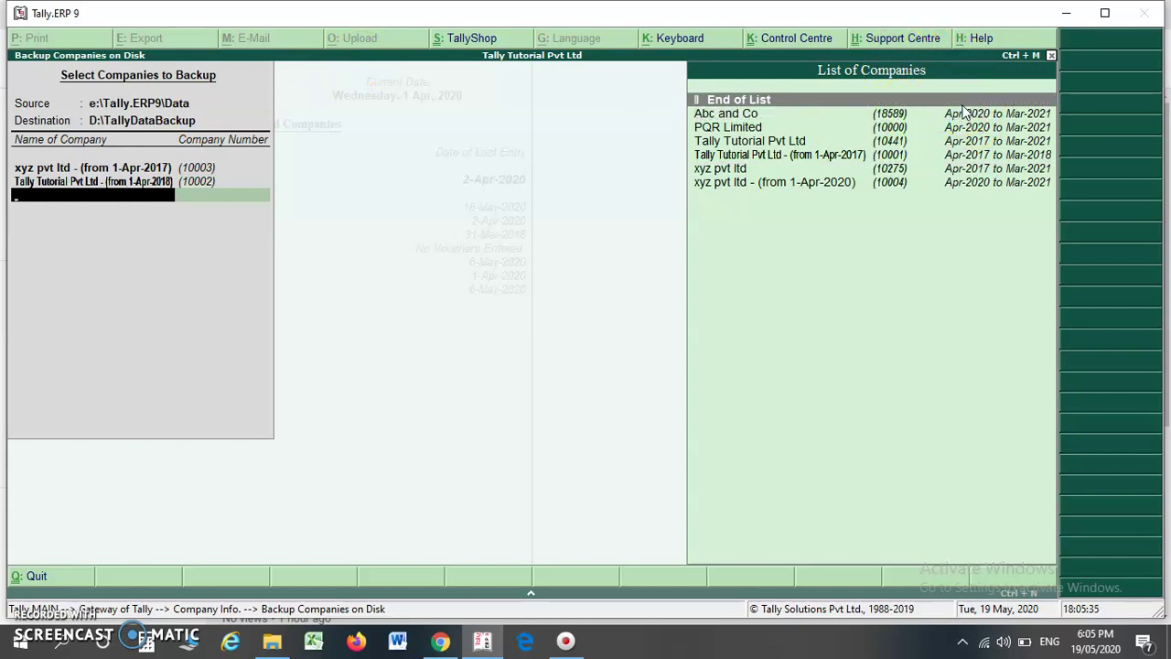
{"action": "key", "text": "Return"}
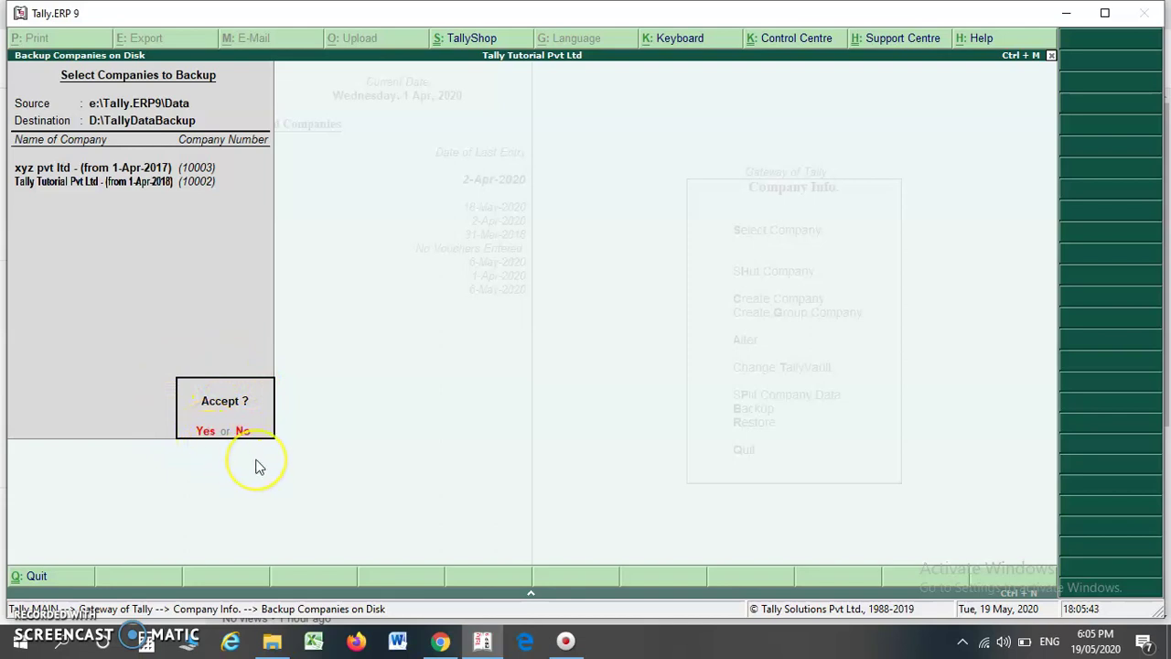
{"action": "key", "text": "y"}
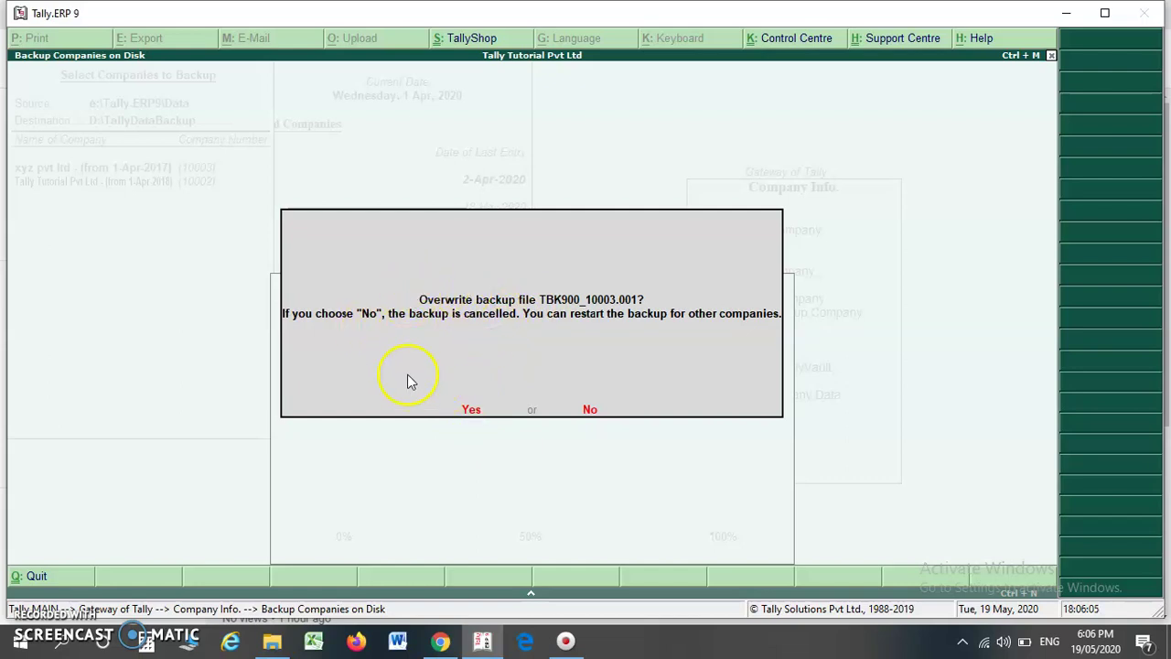
{"action": "left_click", "coordinate": [472, 413]}
{"action": "left_click", "coordinate": [467, 411]}
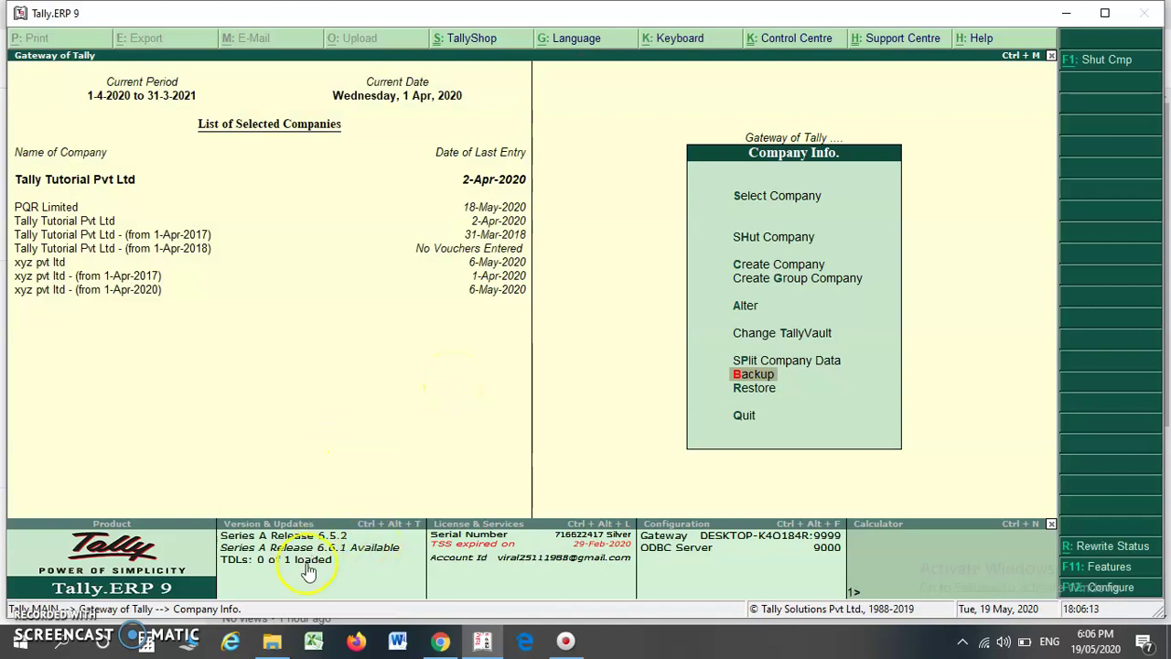
Step: Switch to File Explorer, check the newest backup archives in the TallyDataBackup folder, and return to Tally.ERP 9
{"action": "left_click", "coordinate": [272, 644]}
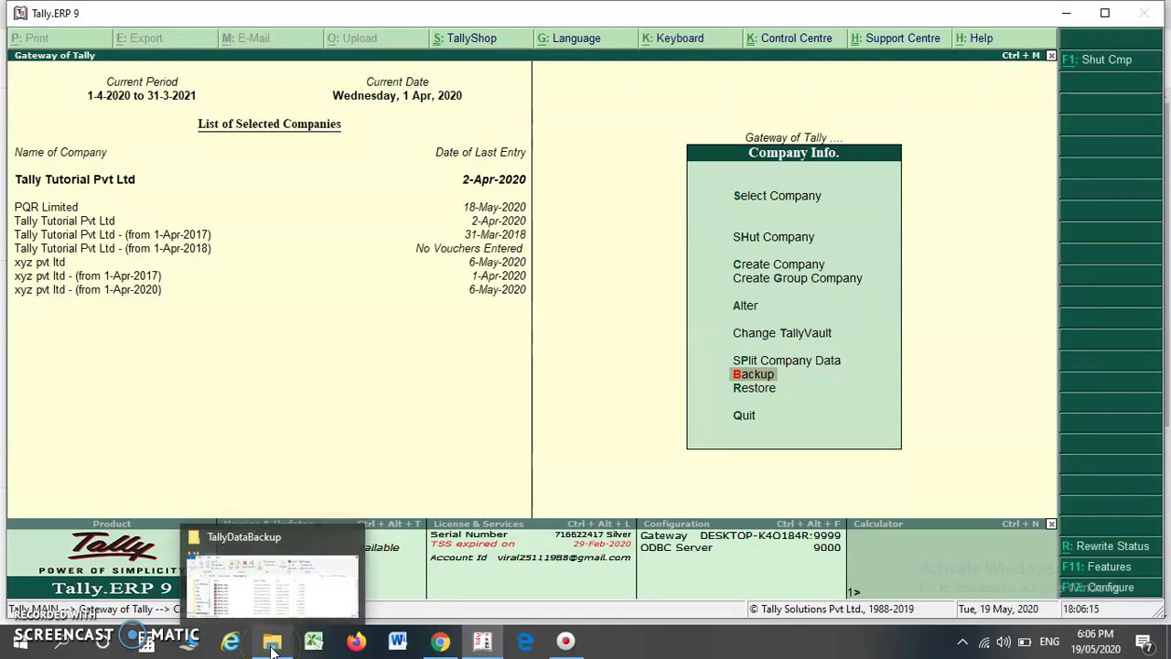
{"action": "left_click", "coordinate": [272, 647]}
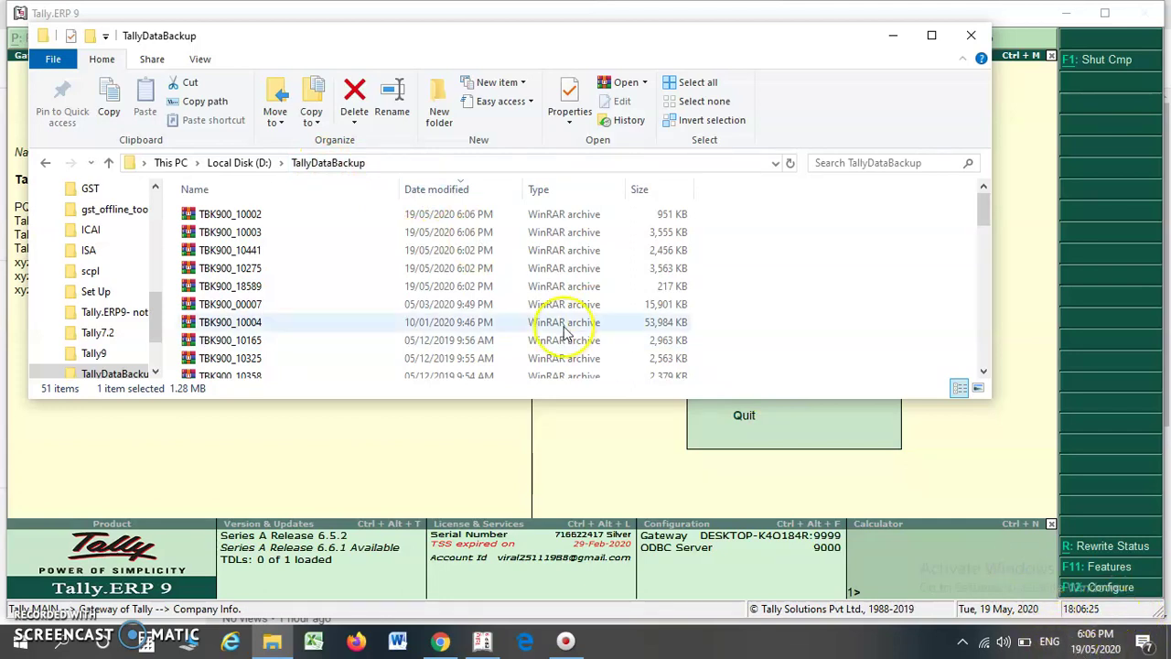
{"action": "left_click", "coordinate": [410, 216]}
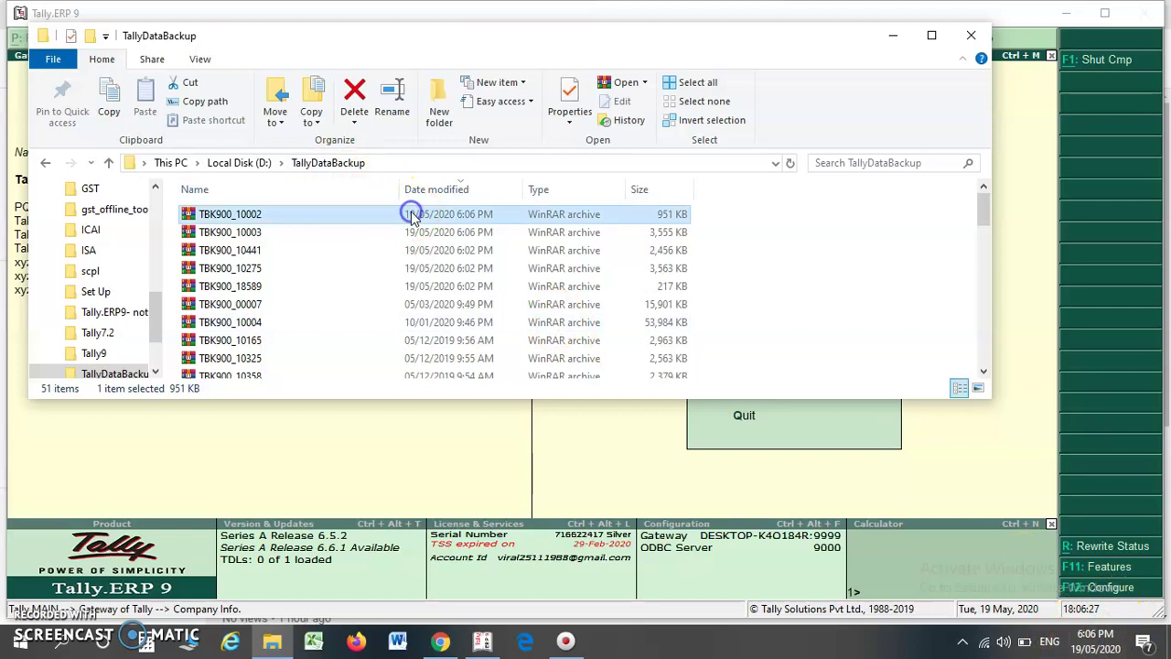
{"action": "key", "text": "Down"}
{"action": "key", "text": "Up"}
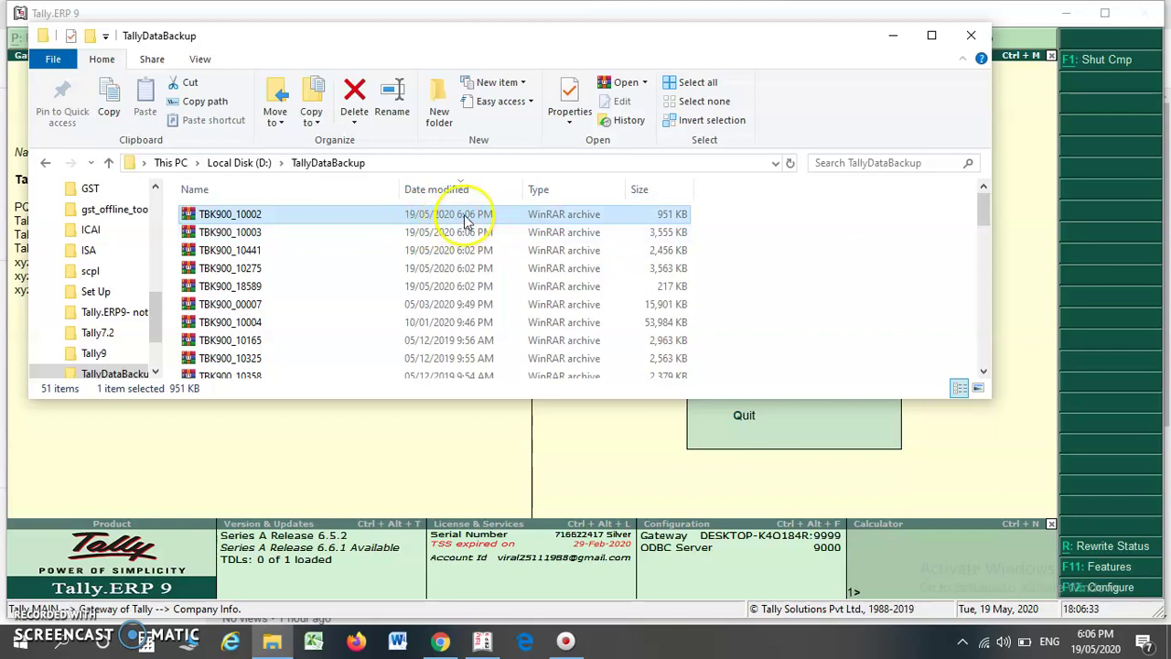
{"action": "key", "text": "Down"}
{"action": "key", "text": "Up"}
{"action": "key", "text": "Down"}
{"action": "key", "text": "alt+Tab"}
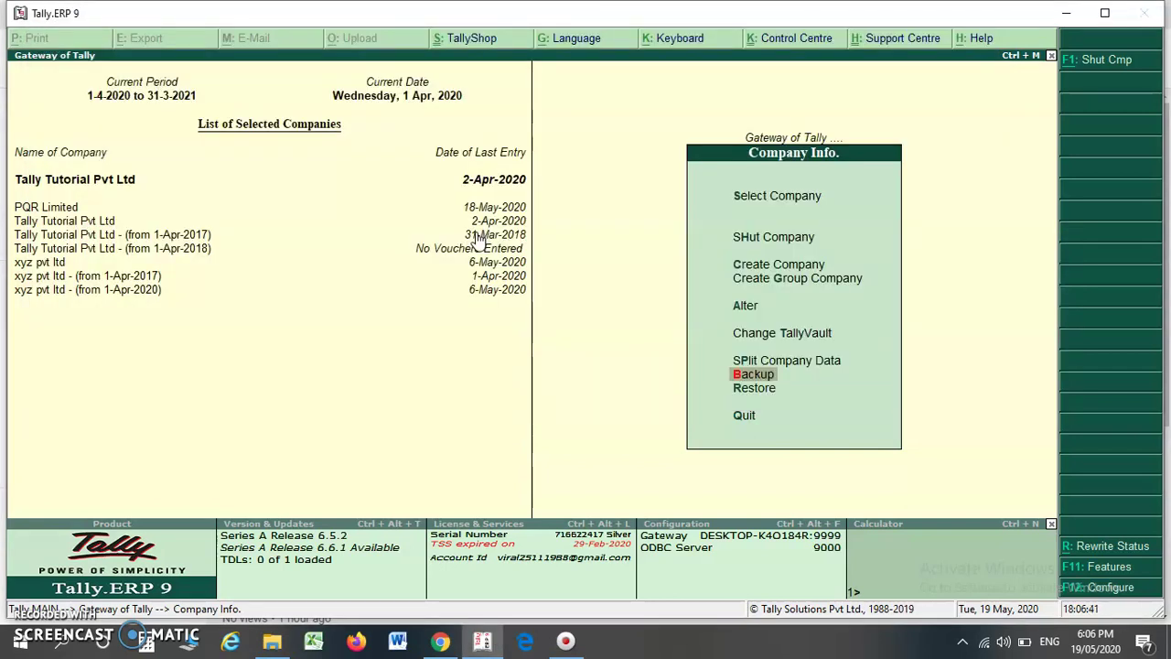
Step: Open the company restore screen from the company information options
{"action": "key", "text": "Escape"}
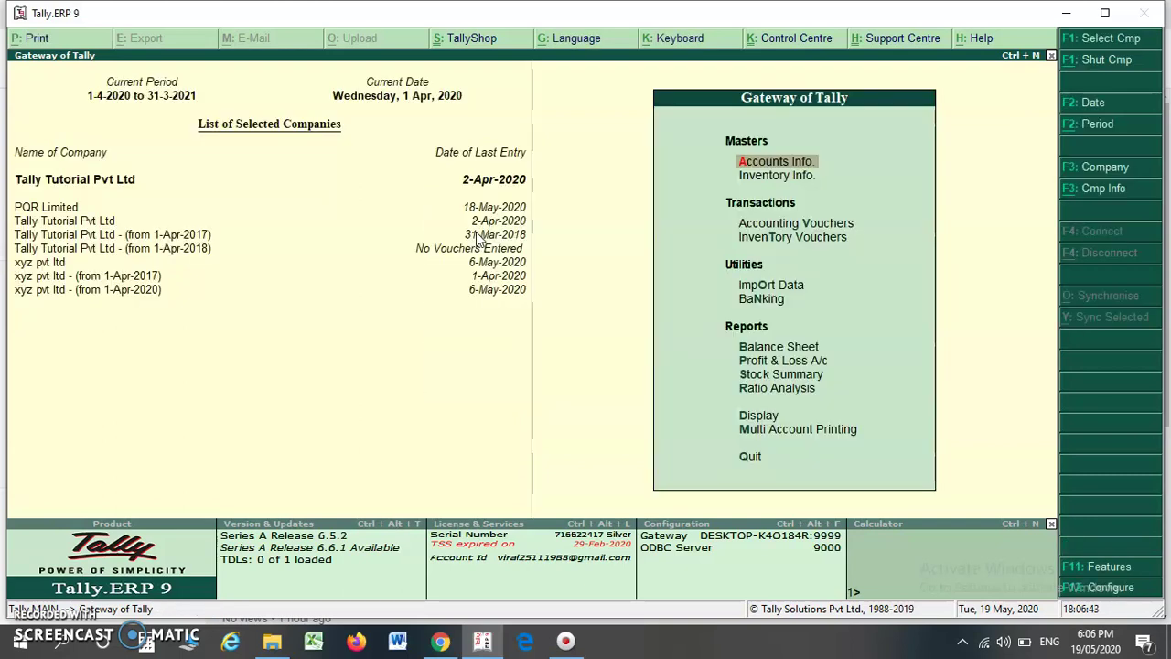
{"action": "left_click", "coordinate": [1002, 183]}
{"action": "left_click", "coordinate": [1105, 188]}
{"action": "left_click", "coordinate": [1113, 194]}
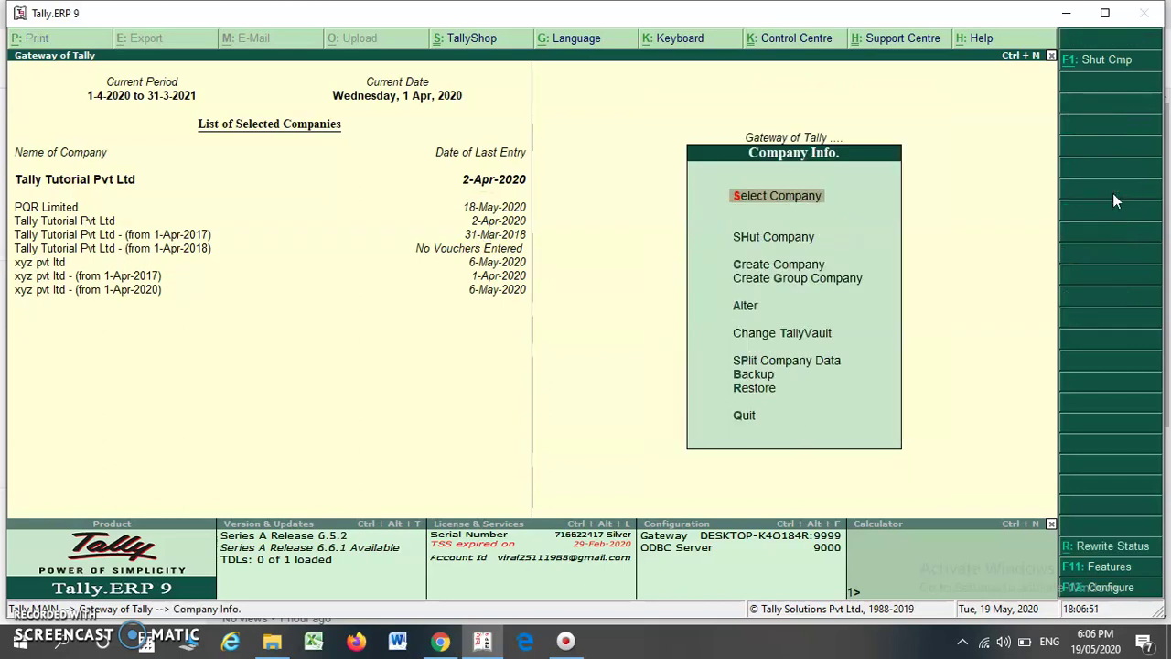
{"action": "key", "text": "Down"}
{"action": "key", "text": "Down"}
{"action": "key", "text": "Down"}
{"action": "key", "text": "Down"}
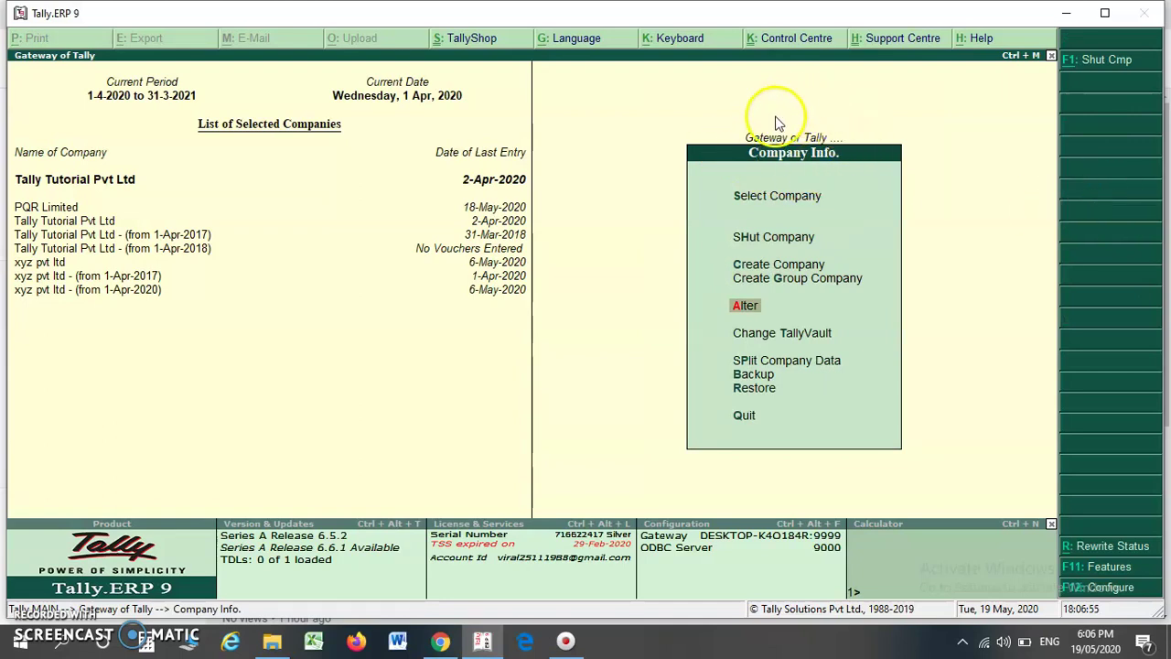
{"action": "left_click", "coordinate": [765, 388]}
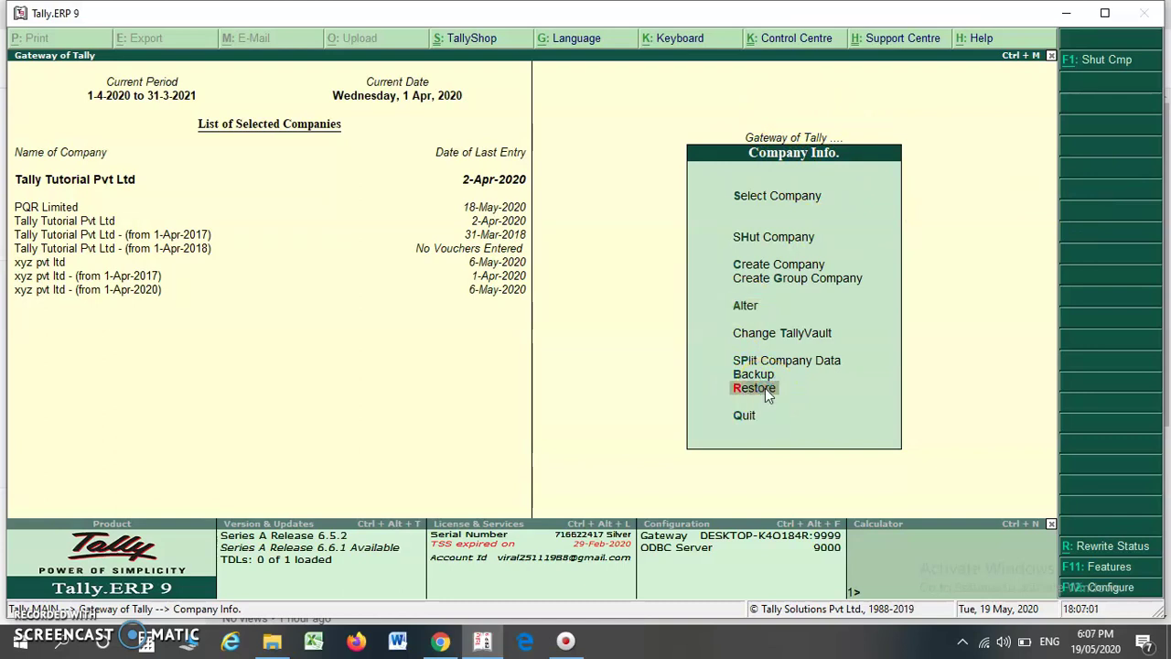
{"action": "left_click", "coordinate": [760, 389]}
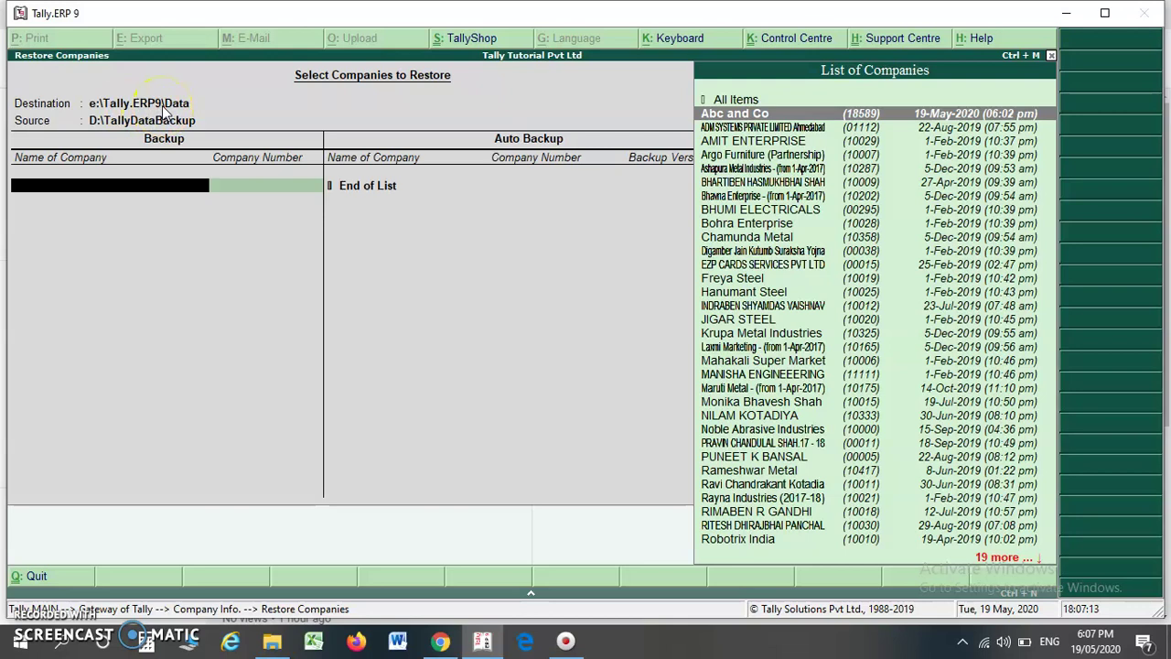
Step: Select the backup of the company Vsvs for restoring and end the company selection
{"action": "left_click", "coordinate": [133, 107]}
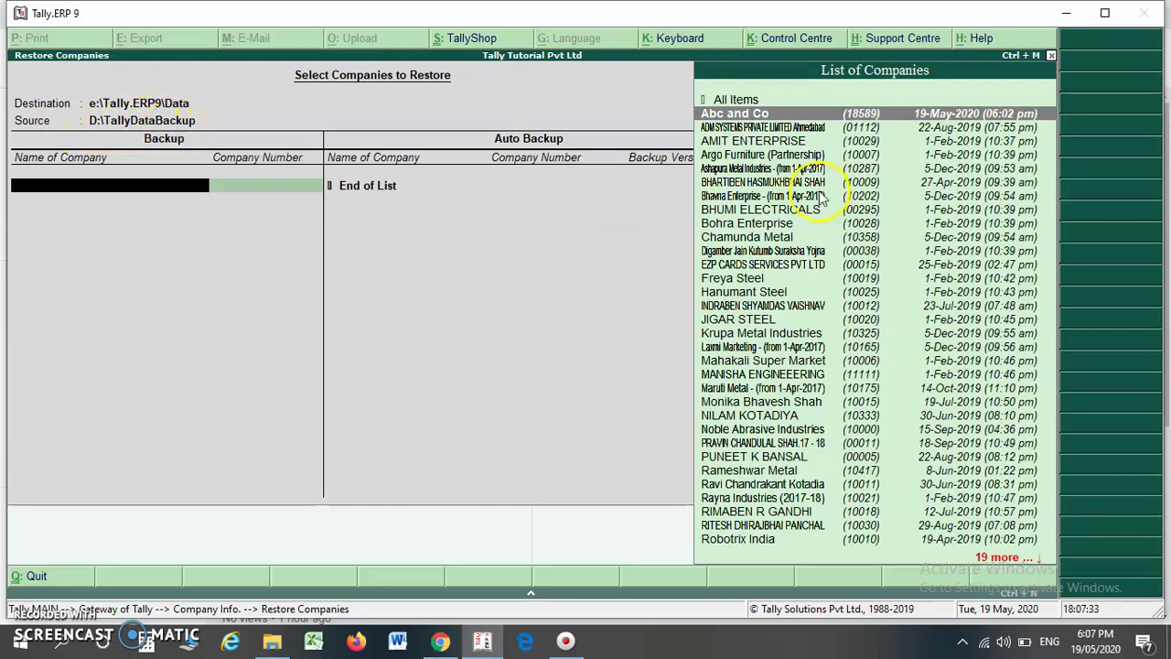
{"action": "key", "text": "Down"}
{"action": "key", "text": "Down"}
{"action": "key", "text": "Down"}
{"action": "key", "text": "Down"}
{"action": "key", "text": "Down"}
{"action": "key", "text": "Down"}
{"action": "key", "text": "Down"}
{"action": "key", "text": "Down"}
{"action": "key", "text": "Down"}
{"action": "key", "text": "Down"}
{"action": "key", "text": "Down"}
{"action": "key", "text": "Down"}
{"action": "key", "text": "Down"}
{"action": "key", "text": "Down"}
{"action": "key", "text": "Down"}
{"action": "key", "text": "Down"}
{"action": "key", "text": "Down"}
{"action": "key", "text": "Down"}
{"action": "key", "text": "Down"}
{"action": "key", "text": "Down"}
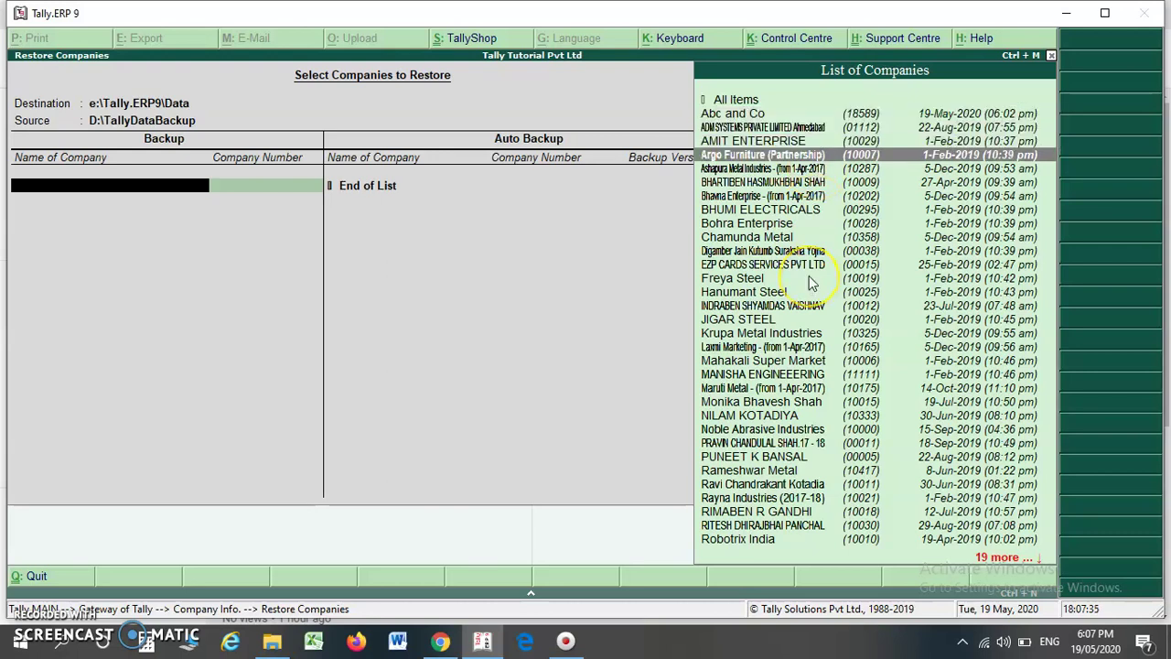
{"action": "key", "text": "Down"}
{"action": "key", "text": "Down"}
{"action": "key", "text": "Down"}
{"action": "key", "text": "Down"}
{"action": "key", "text": "Down"}
{"action": "key", "text": "Down"}
{"action": "key", "text": "Down"}
{"action": "key", "text": "Down"}
{"action": "key", "text": "Down"}
{"action": "key", "text": "Down"}
{"action": "key", "text": "Down"}
{"action": "key", "text": "Down"}
{"action": "key", "text": "Down"}
{"action": "key", "text": "Down"}
{"action": "key", "text": "Down"}
{"action": "key", "text": "Down"}
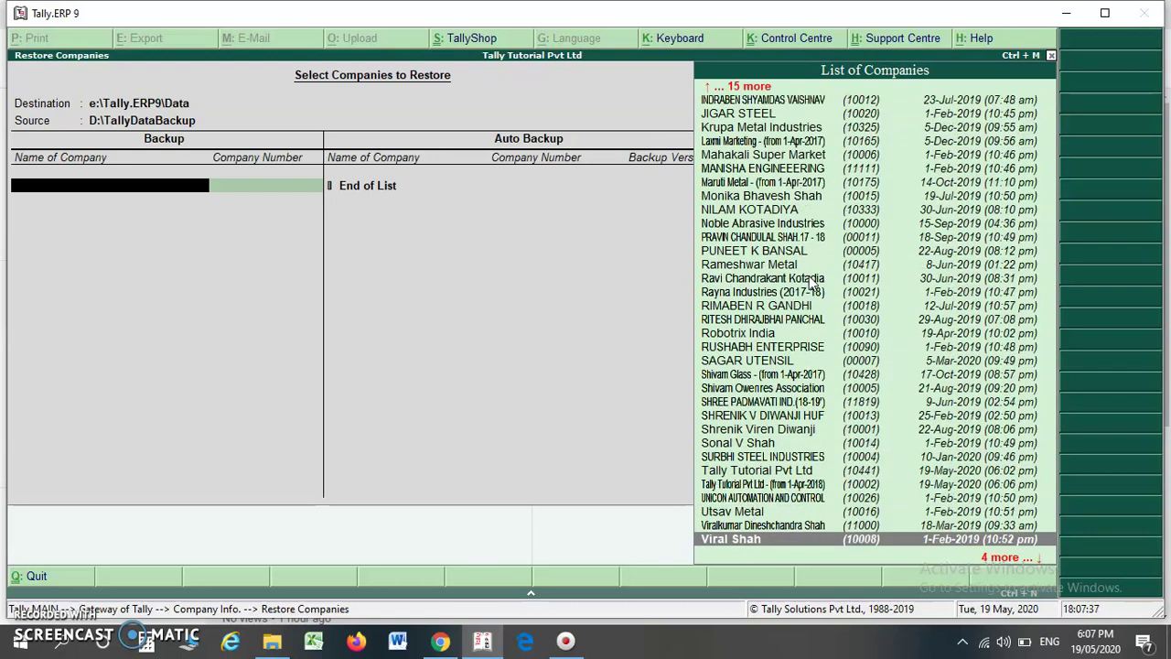
{"action": "key", "text": "Up"}
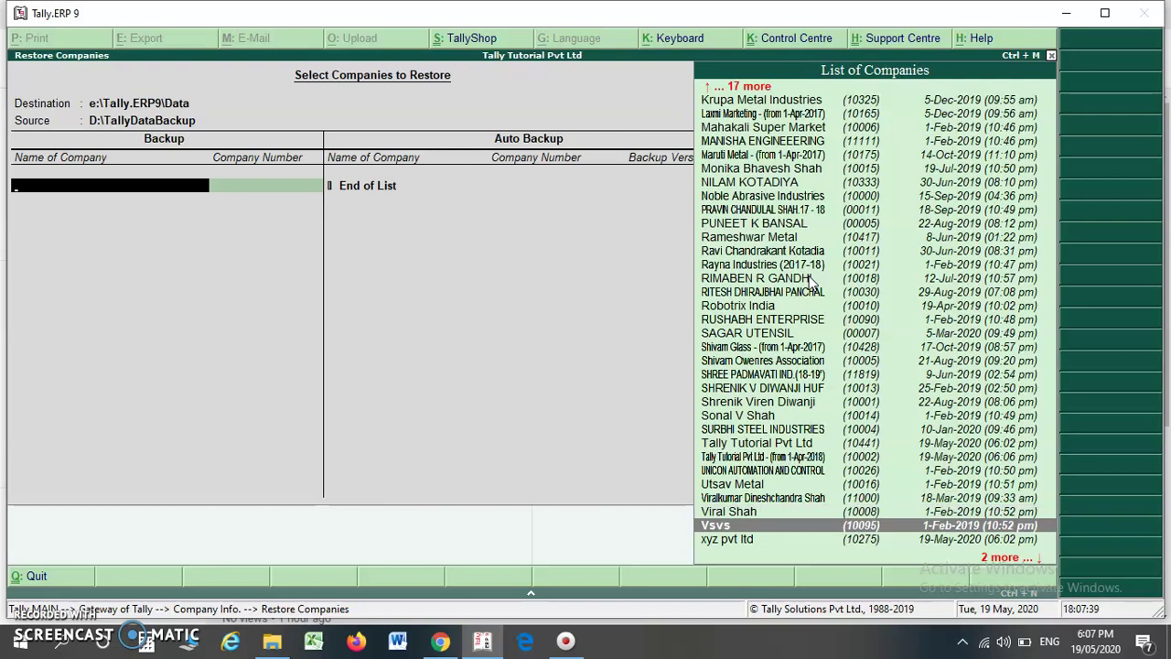
{"action": "key", "text": "Return"}
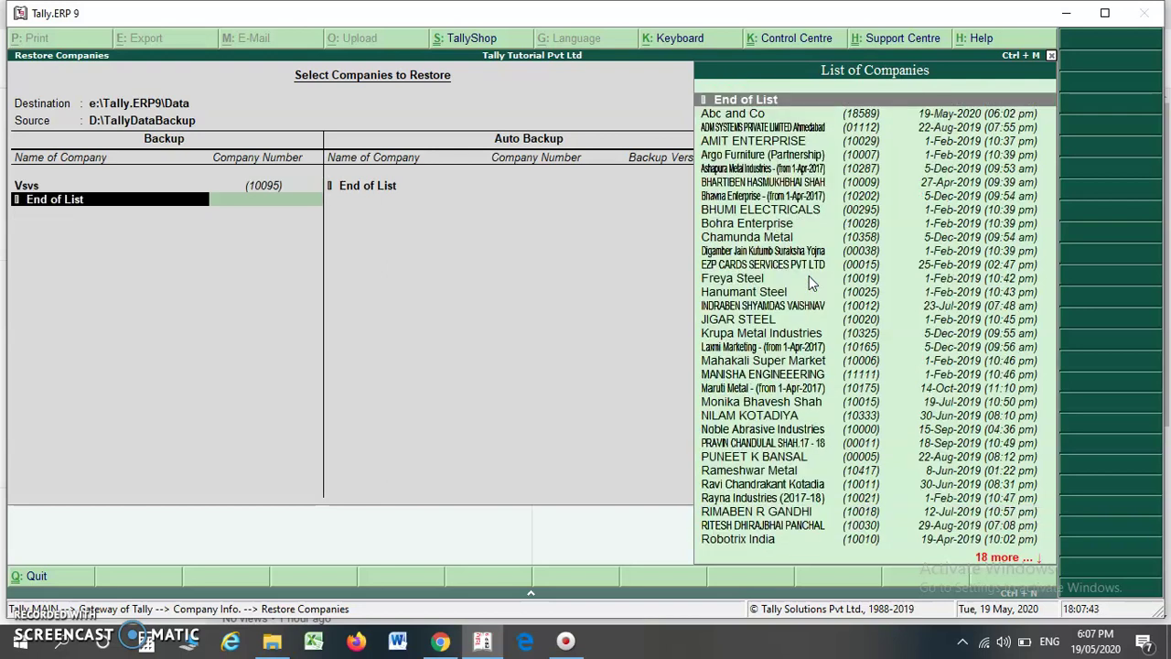
{"action": "key", "text": "Return"}
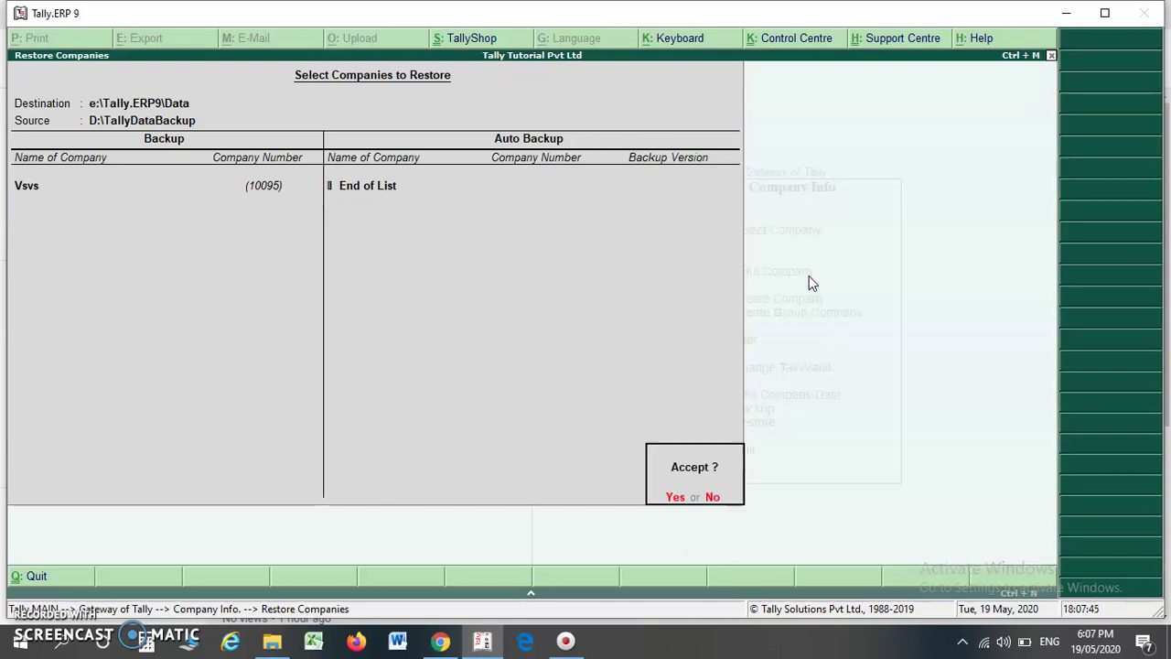
Step: Accept the restore of the company Vsvs from D:\TallyDataBackup to e:\Tally.ERP9\Data
{"action": "left_click", "coordinate": [797, 318]}
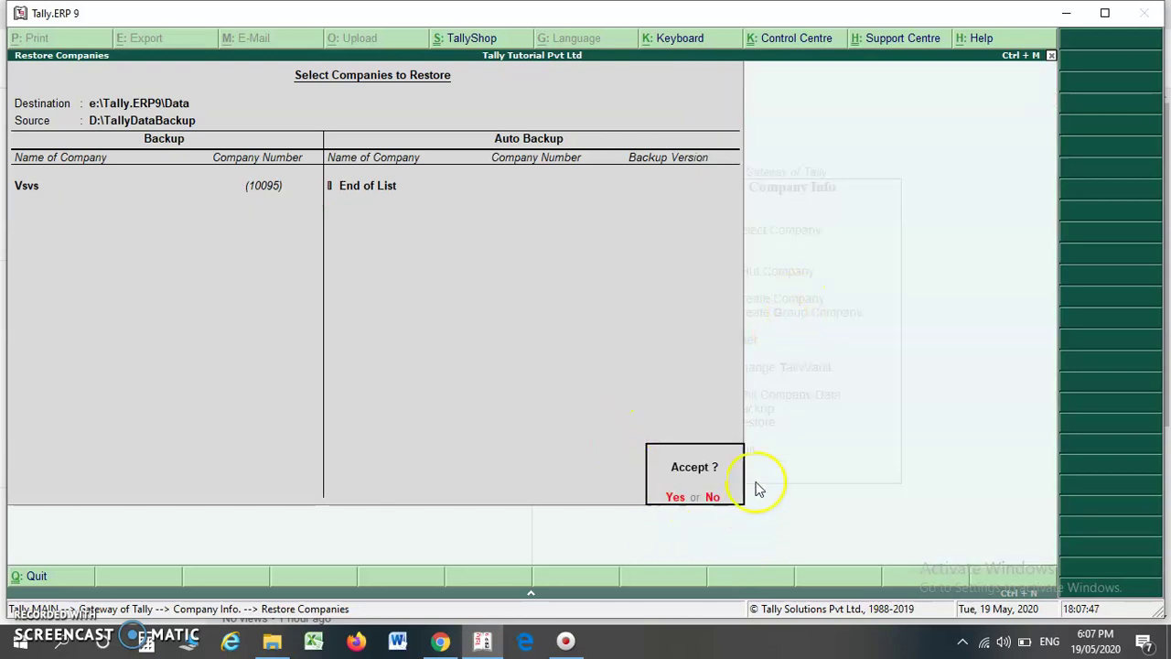
{"action": "left_click", "coordinate": [674, 497]}
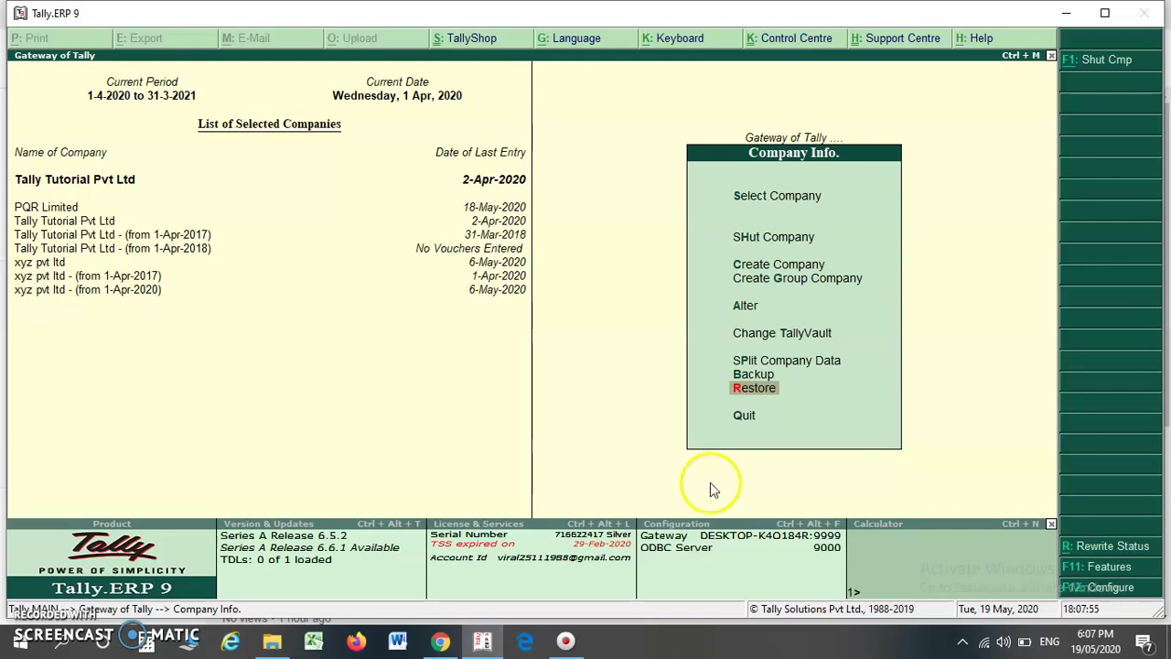
Step: Open the list of companies available for selection from the company information options
{"action": "key", "text": "Up"}
{"action": "key", "text": "Up"}
{"action": "key", "text": "Up"}
{"action": "key", "text": "Up"}
{"action": "key", "text": "Up"}
{"action": "key", "text": "Up"}
{"action": "key", "text": "Up"}
{"action": "key", "text": "Up"}
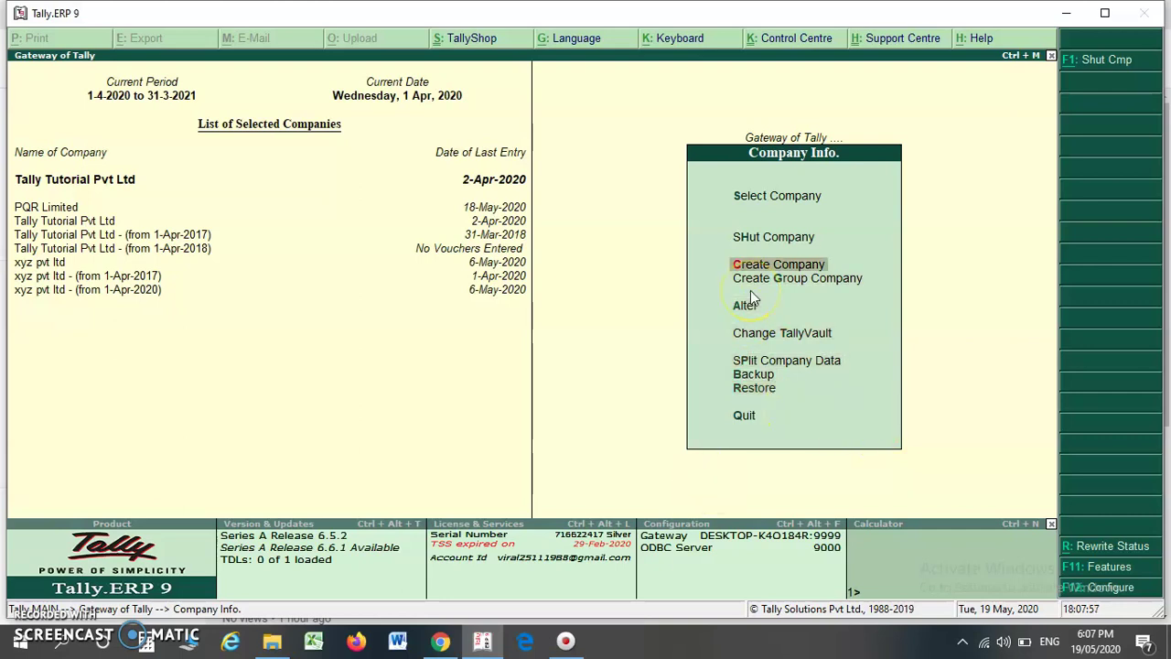
{"action": "key", "text": "Return"}
Step: Try to load the restored company Vsvs and decline the data conversion
{"action": "key", "text": "Down"}
{"action": "key", "text": "Down"}
{"action": "key", "text": "Down"}
{"action": "key", "text": "Down"}
{"action": "key", "text": "Down"}
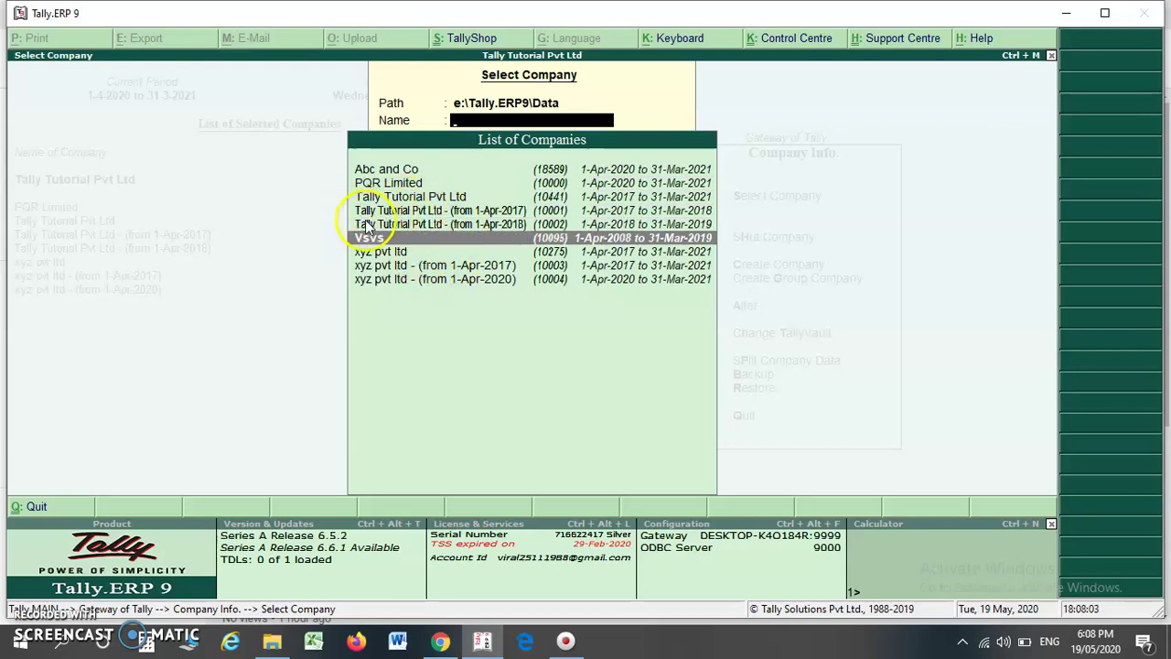
{"action": "key", "text": "Return"}
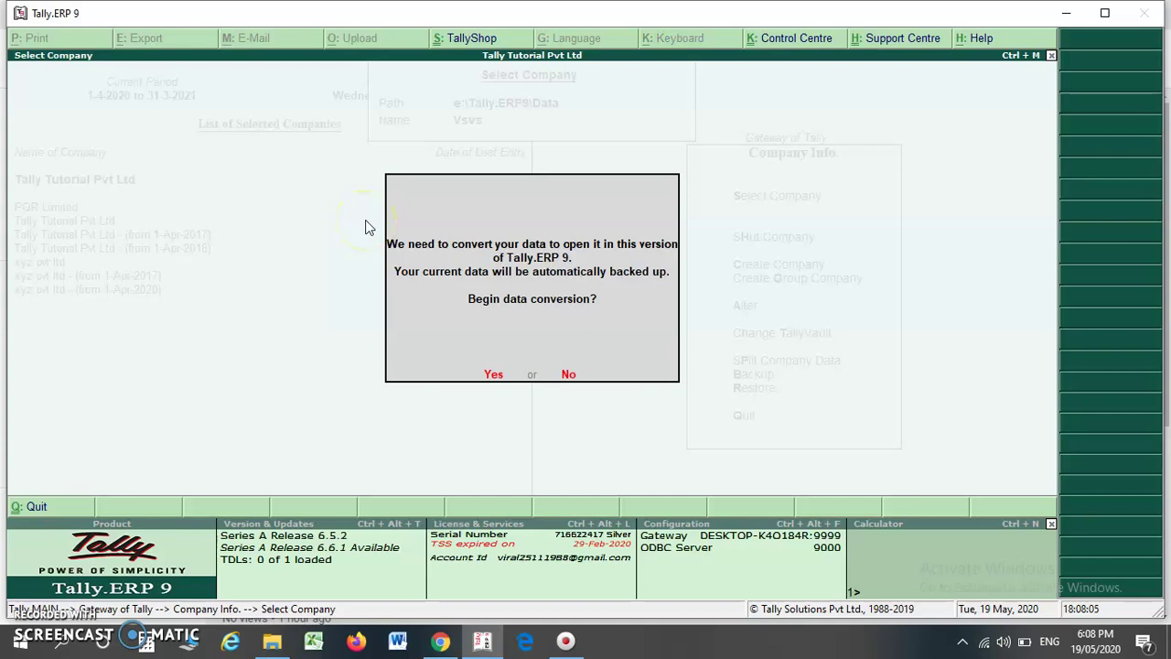
{"action": "key", "text": "n"}
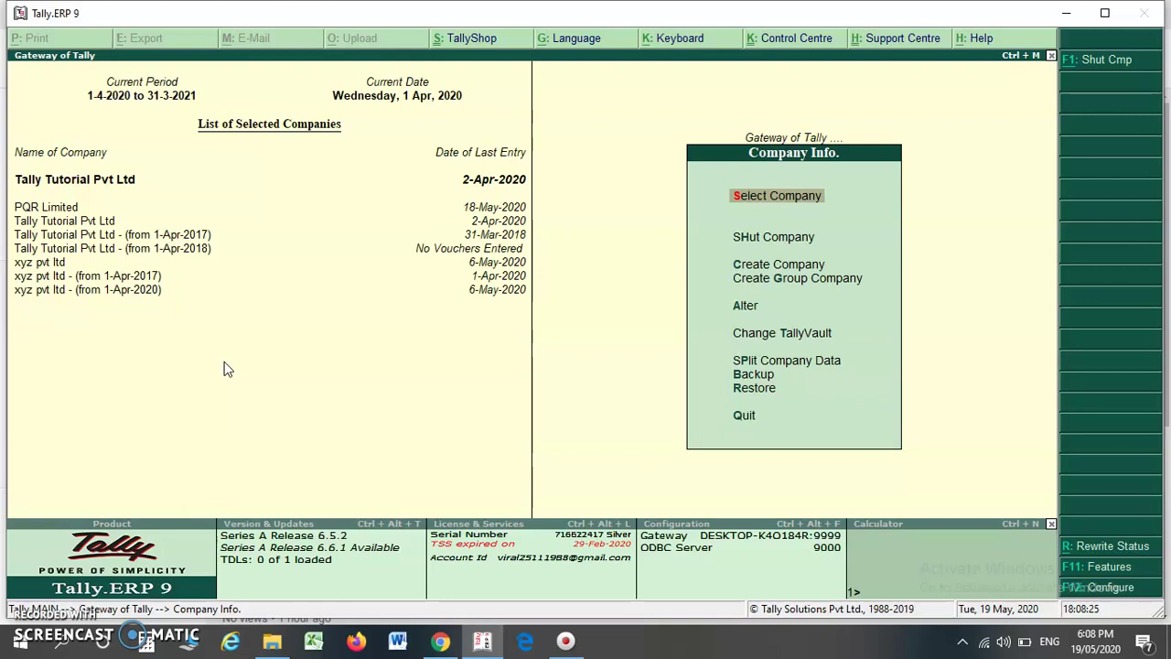
{"action": "left_click", "coordinate": [202, 377]}
{"action": "left_click", "coordinate": [162, 399]}
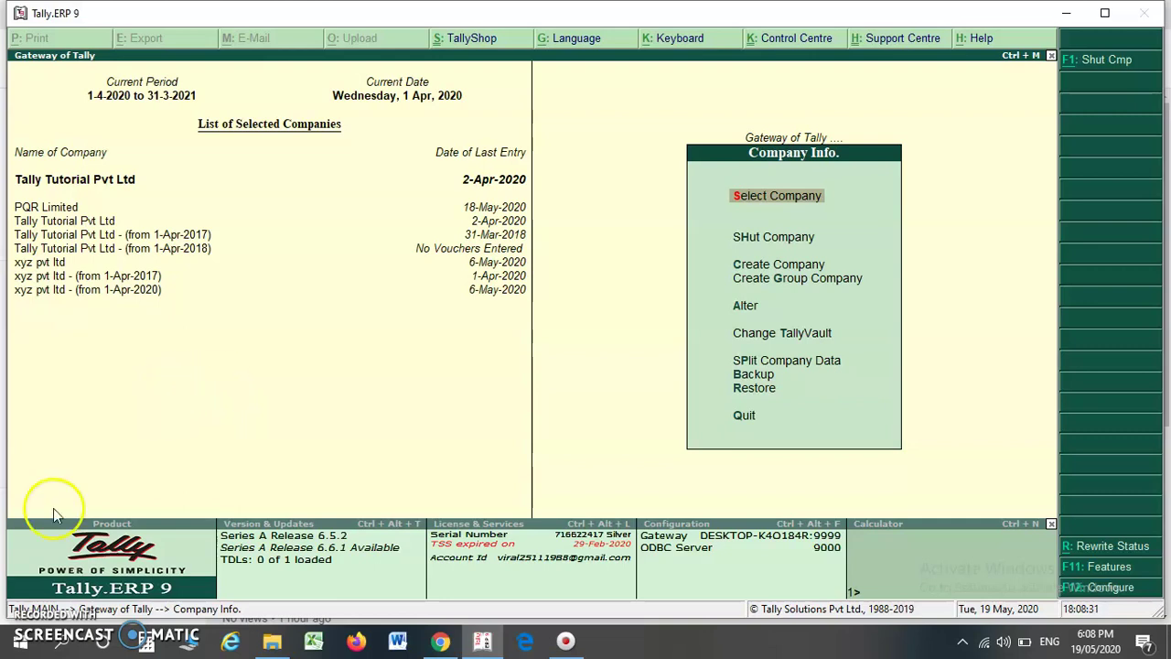